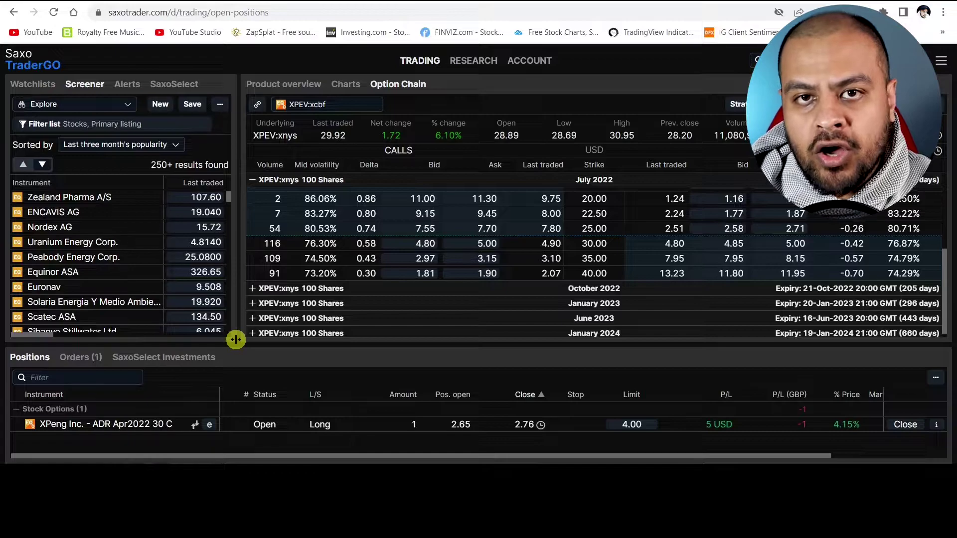
Step: Collapse the July 2022 expiry and bring up the out-of-the-money XPeng 30 call's Exercise Option dialog, quantity 1
{"action": "left_click", "coordinate": [188, 425]}
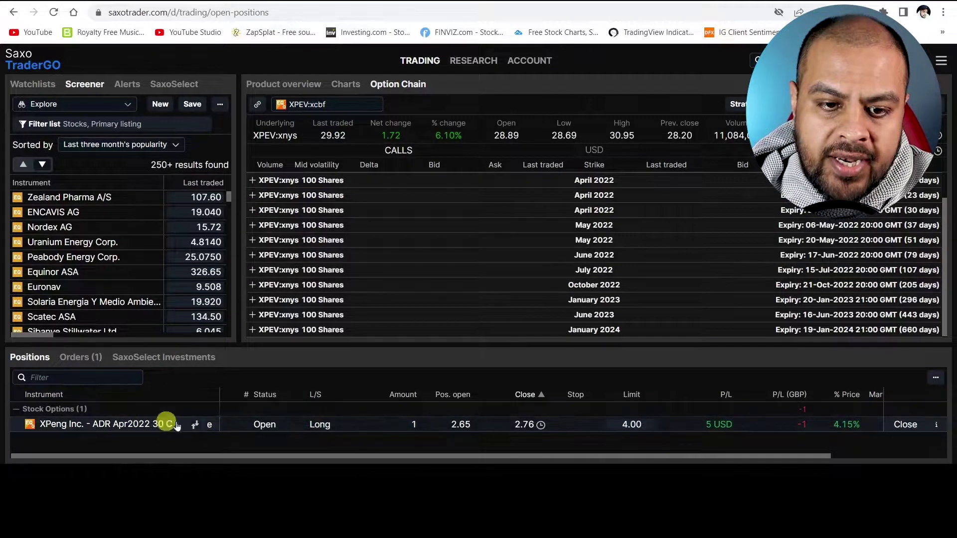
{"action": "left_click", "coordinate": [209, 426]}
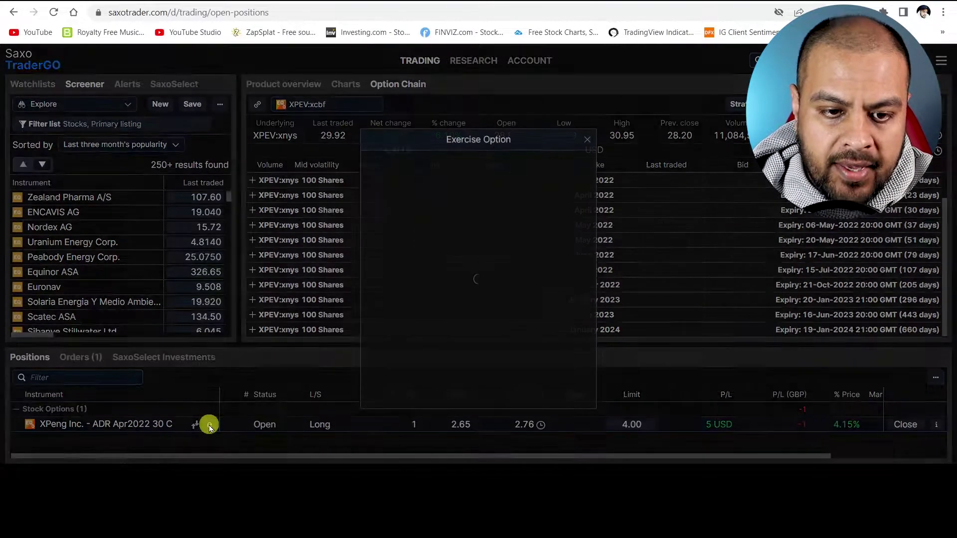
{"action": "left_click", "coordinate": [214, 414]}
{"action": "left_click", "coordinate": [210, 425]}
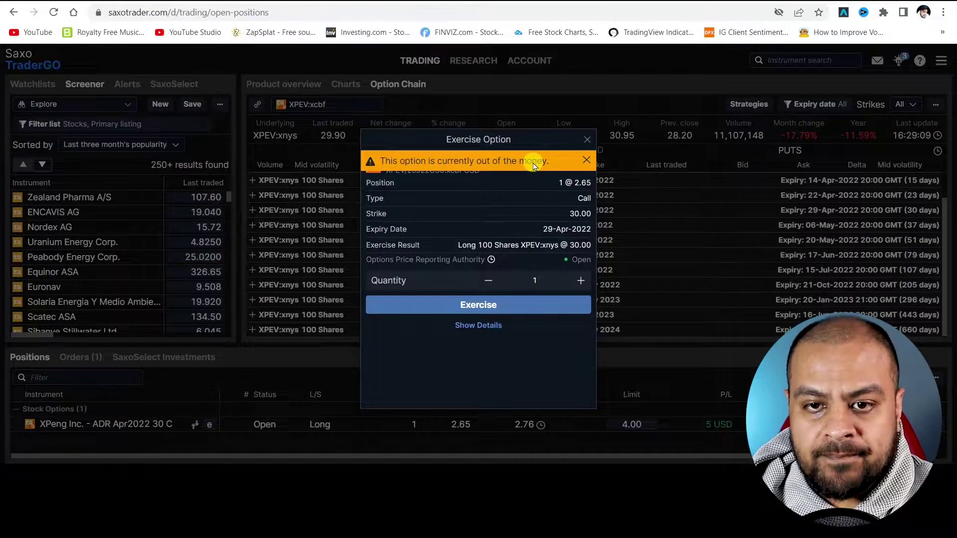
Step: Reopen the XPeng 30 call's exercise dialog and show details: American style, physical settlement into 100 XPEV shares
{"action": "left_click", "coordinate": [588, 141]}
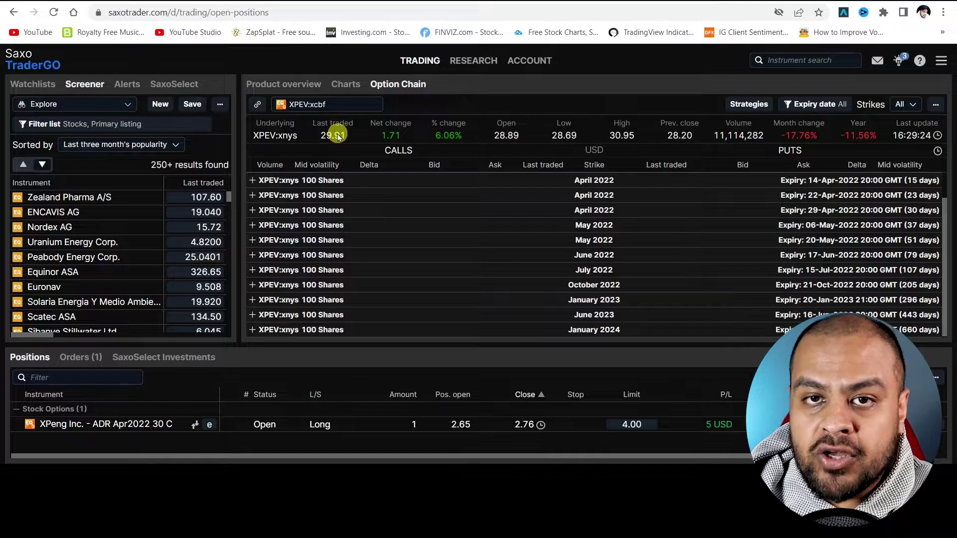
{"action": "left_click", "coordinate": [209, 425]}
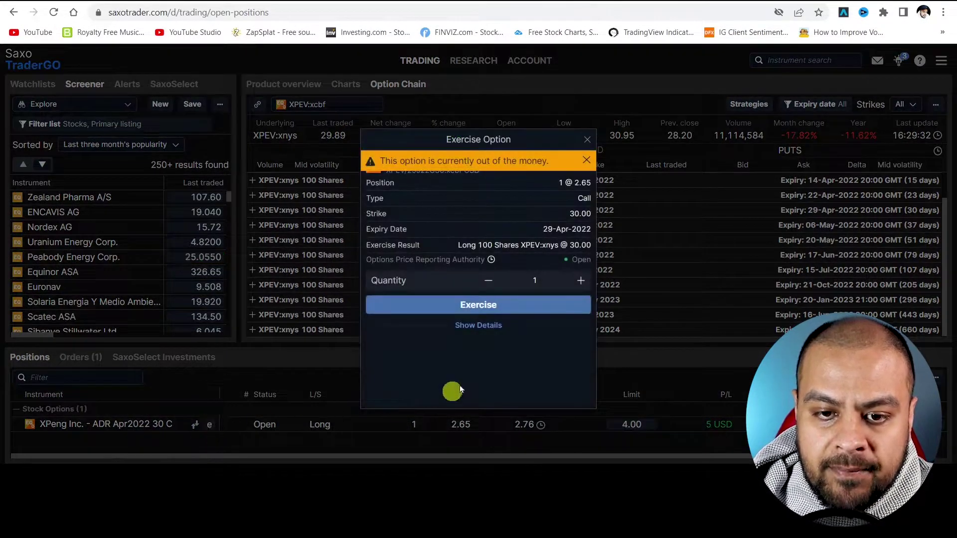
{"action": "left_click", "coordinate": [483, 326]}
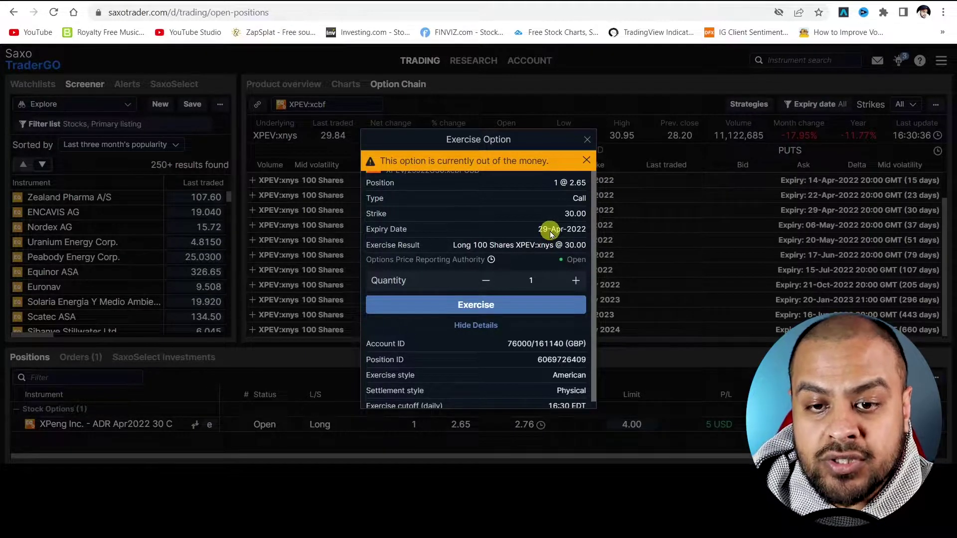
Step: Expand the 29-Apr-2022 expiry and start a buy-to-open limit ticket for the $30 call at 2.76
{"action": "key", "text": "Escape"}
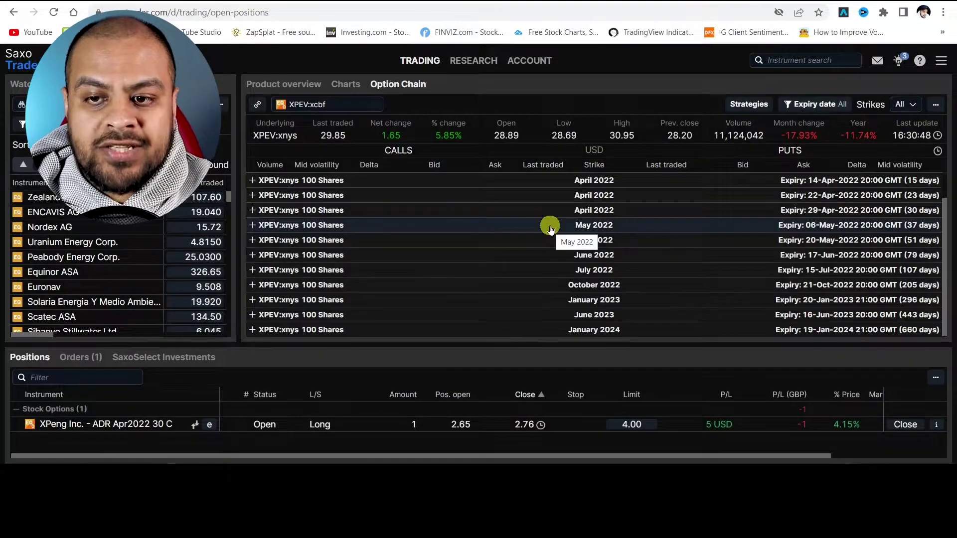
{"action": "left_click", "coordinate": [254, 211]}
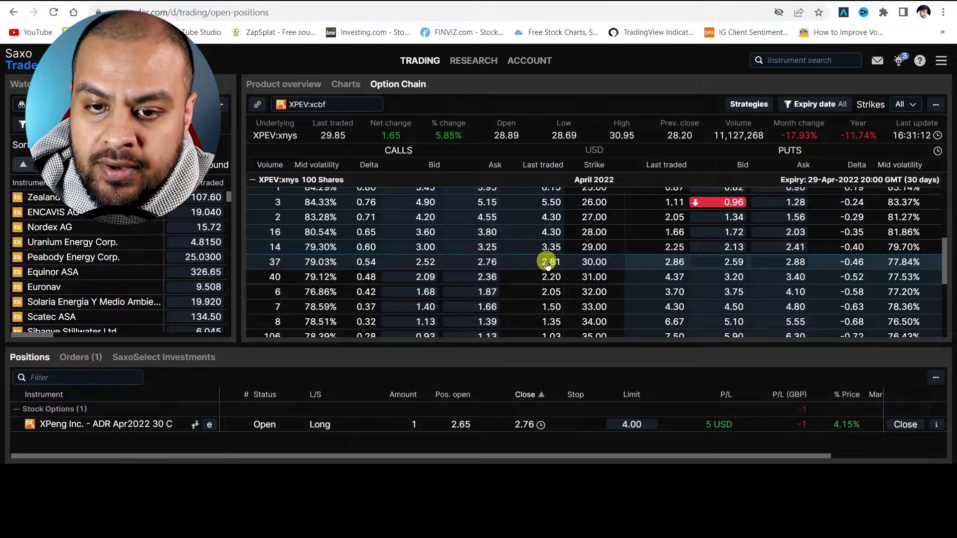
{"action": "left_click", "coordinate": [480, 260]}
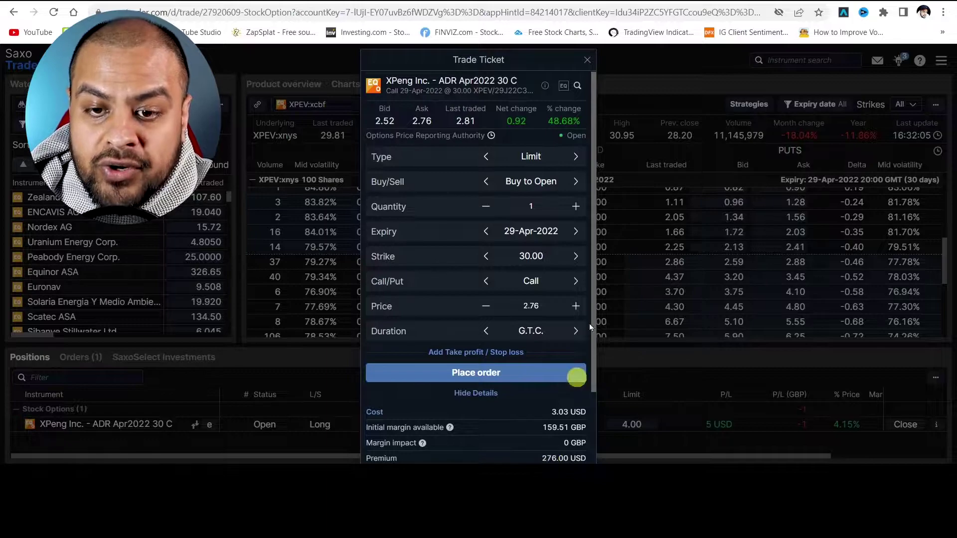
Step: Switch the XPeng call ticket to Market and back to a 2.76 G.T.C. limit, then shift it right
{"action": "left_click_drag", "start_coordinate": [597, 265], "coordinate": [597, 282]}
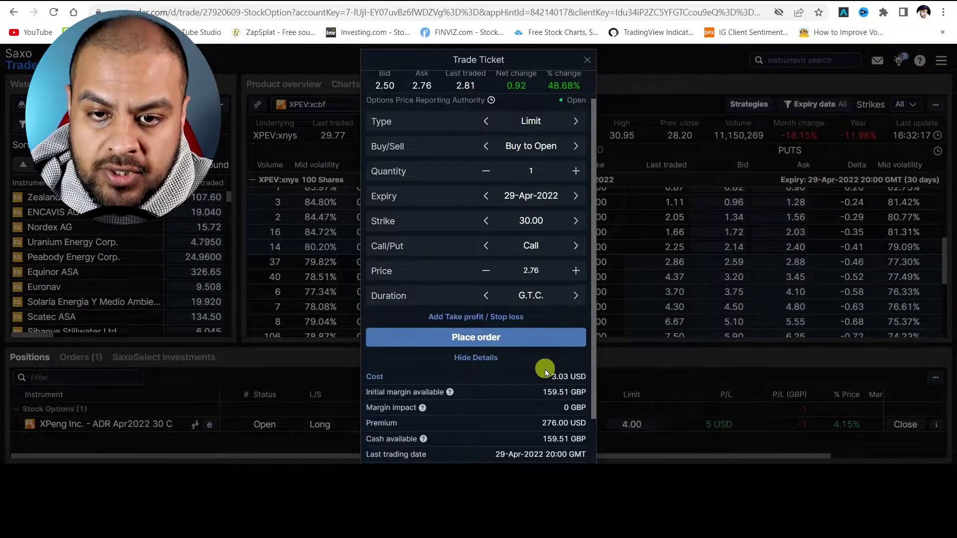
{"action": "scroll", "coordinate": [588, 173], "scroll_direction": "up", "scroll_amount": 1}
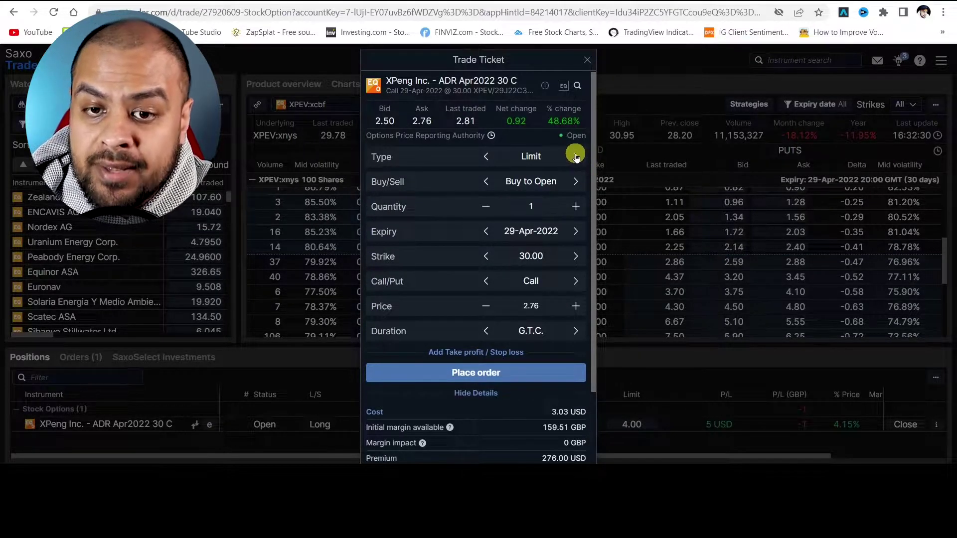
{"action": "left_click", "coordinate": [576, 157]}
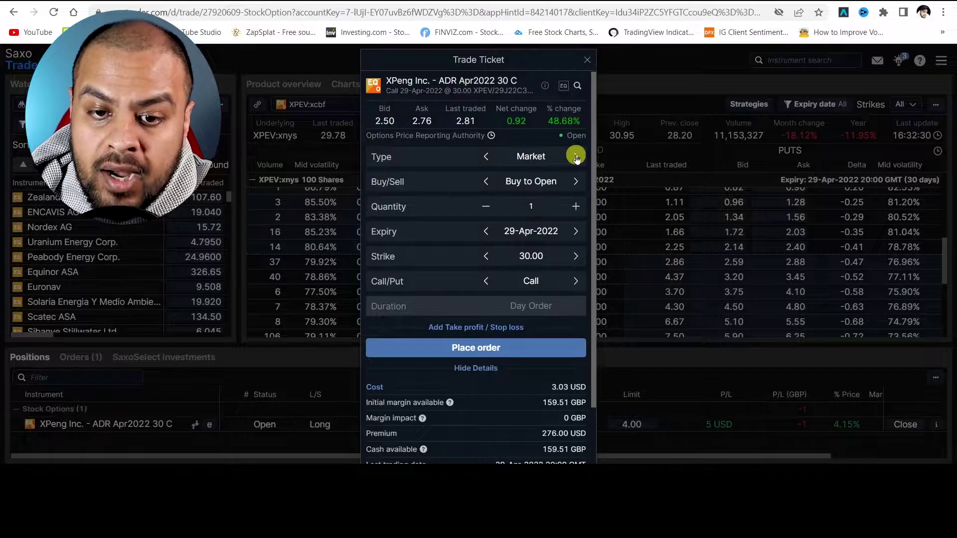
{"action": "left_click", "coordinate": [575, 157]}
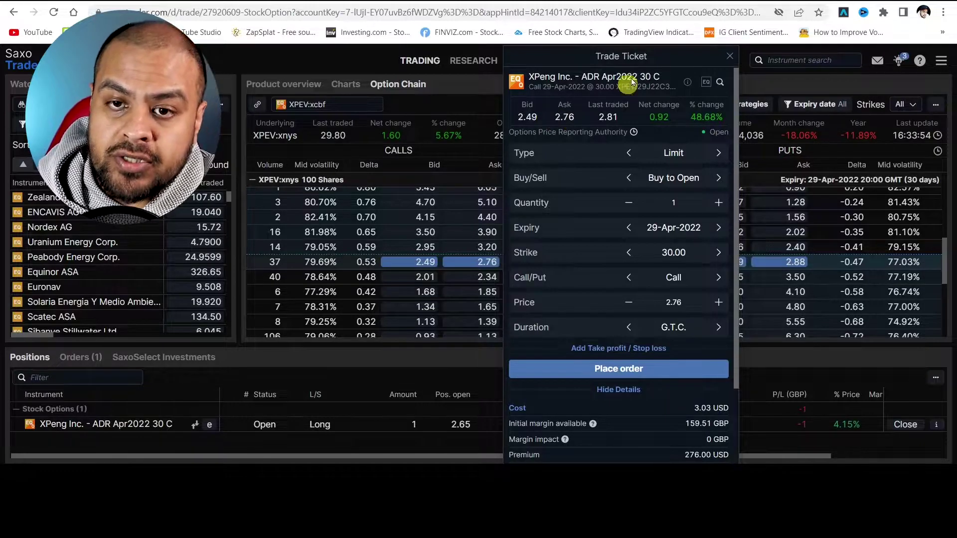
{"action": "mouse_move", "coordinate": [637, 58]}
{"action": "left_mouse_down"}
{"action": "mouse_move", "coordinate": [453, 68]}
{"action": "mouse_move", "coordinate": [630, 65]}
{"action": "left_mouse_up"}
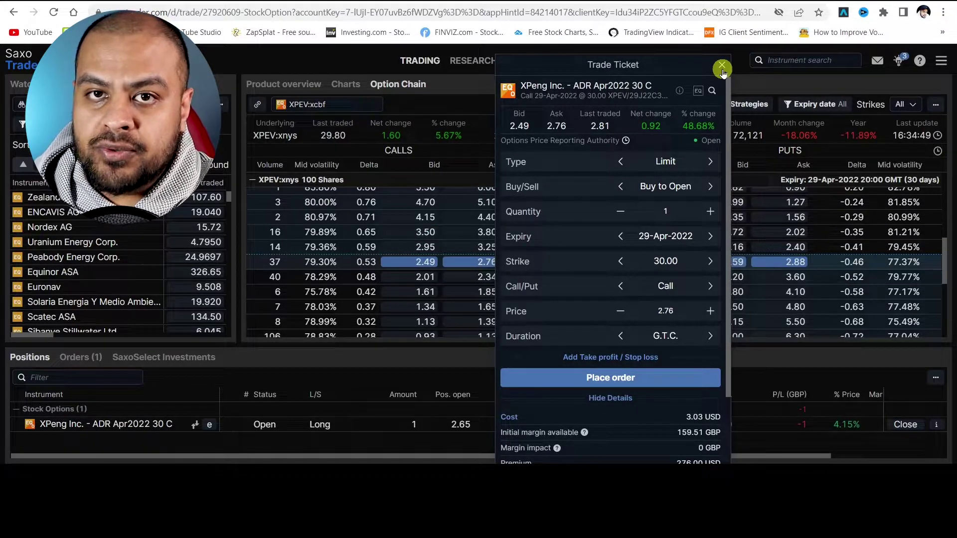
Step: Close the ticket and replace the April 2022 strikes with July 2022's, showing the 30.00 call at 4.75/4.95
{"action": "left_click", "coordinate": [722, 70]}
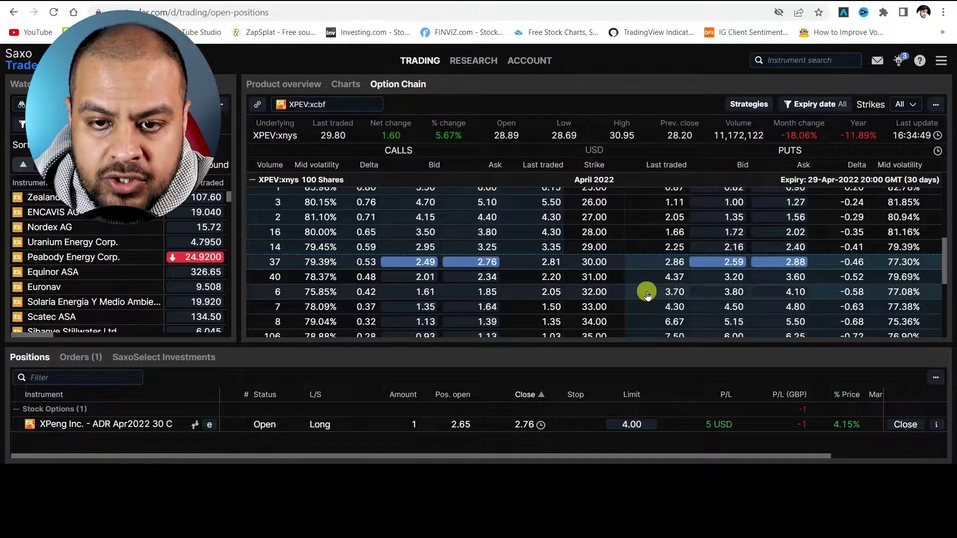
{"action": "left_click", "coordinate": [253, 180]}
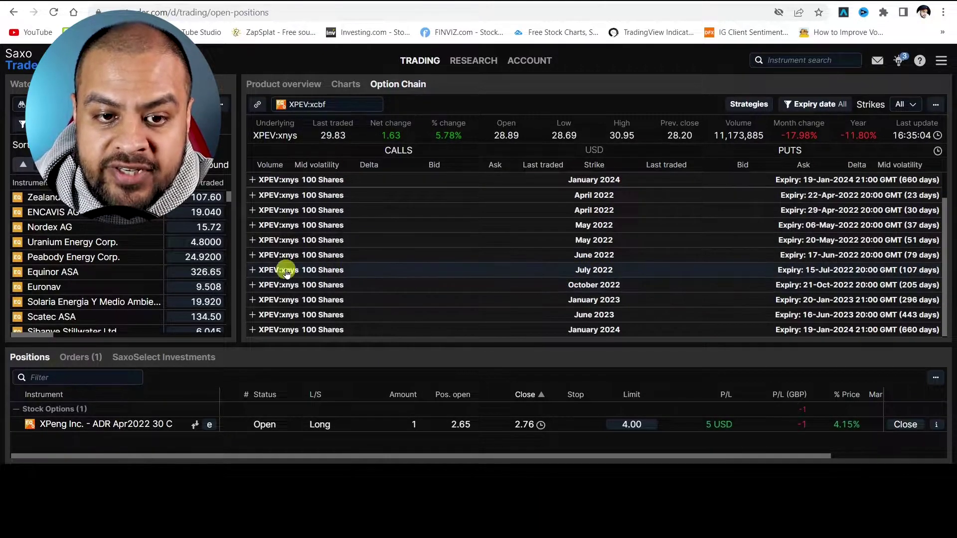
{"action": "left_click", "coordinate": [258, 269]}
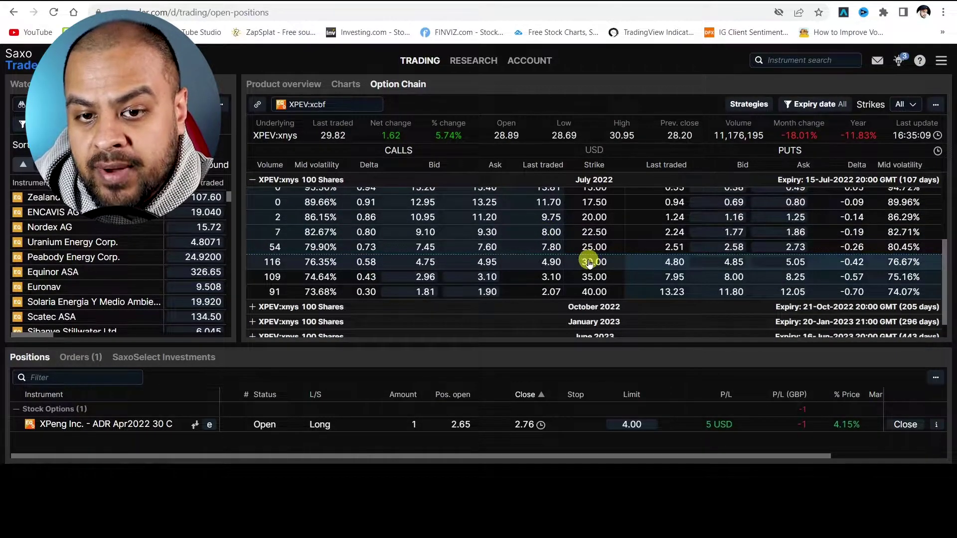
{"action": "left_click", "coordinate": [478, 262]}
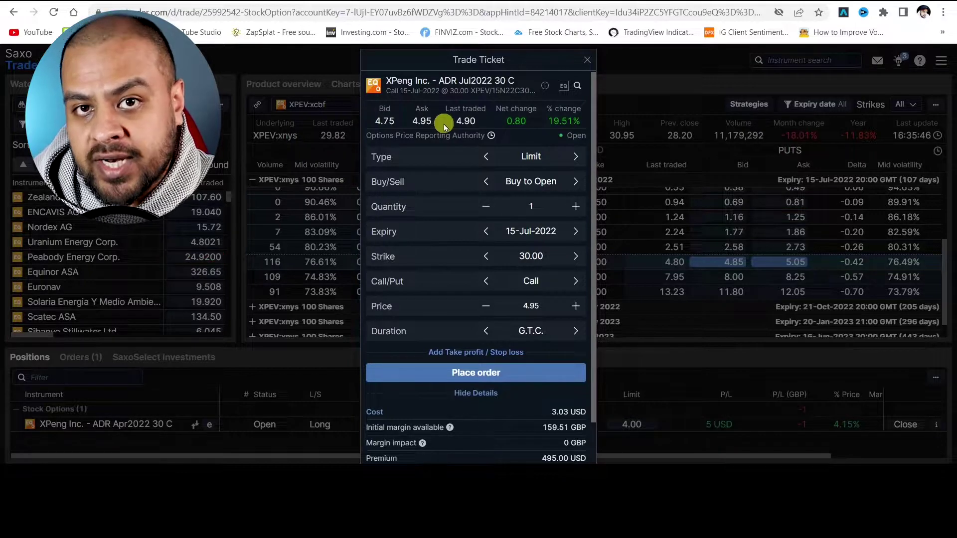
{"action": "left_click", "coordinate": [588, 59]}
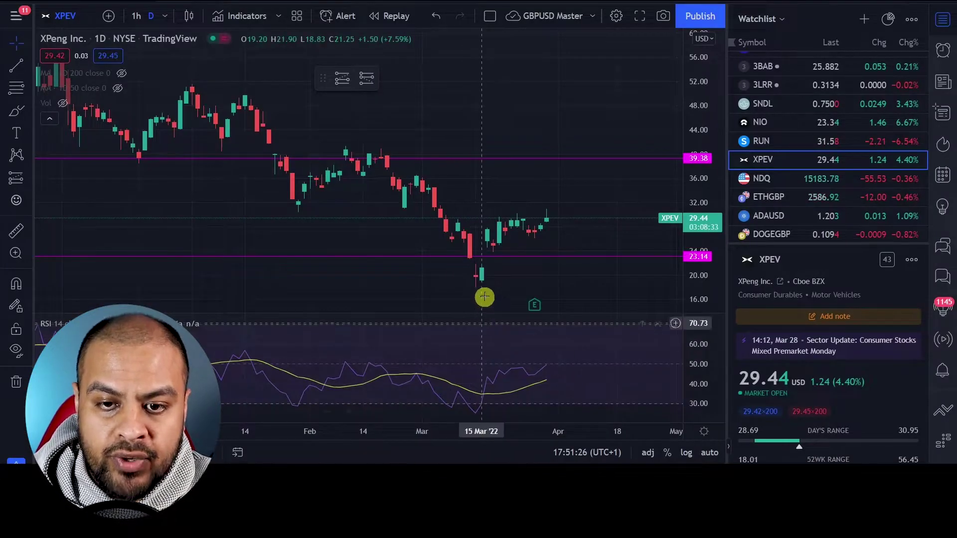
Step: Bring up the earnings card from the E marker on TradingView's XPEV daily chart
{"action": "mouse_move", "coordinate": [536, 307]}
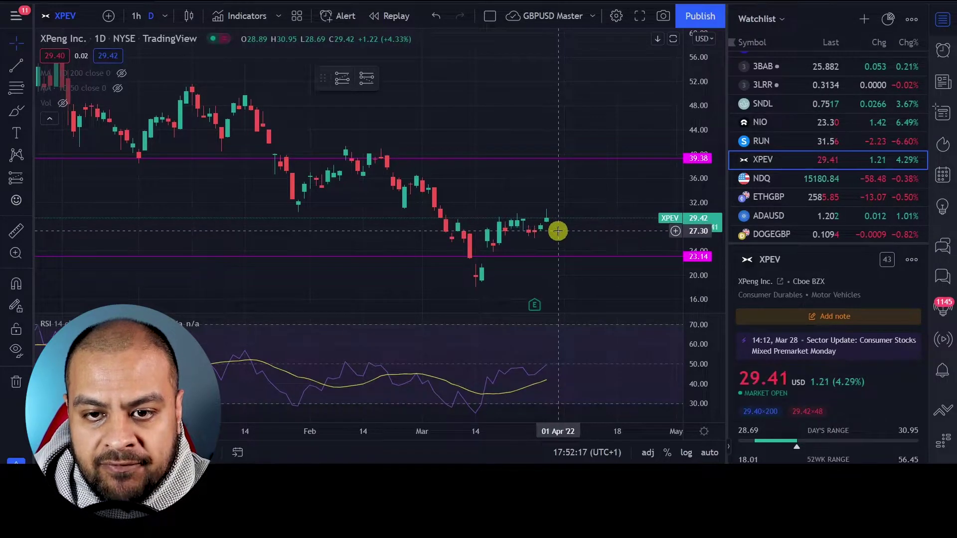
Step: Pan and zoom out the XPEV daily chart until about a year of price history shows
{"action": "left_click_drag", "start_coordinate": [557, 228], "coordinate": [519, 234]}
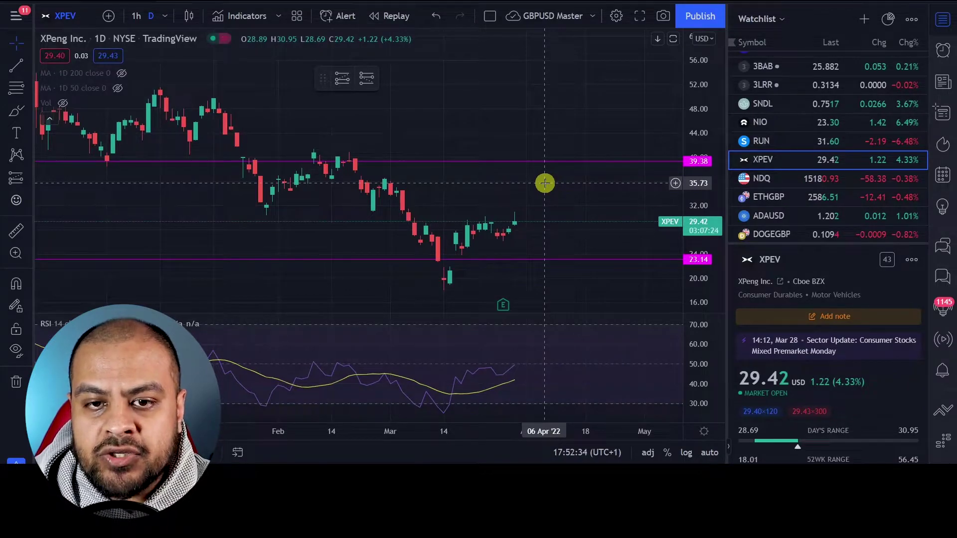
{"action": "scroll", "coordinate": [545, 184], "scroll_direction": "down", "scroll_amount": 2}
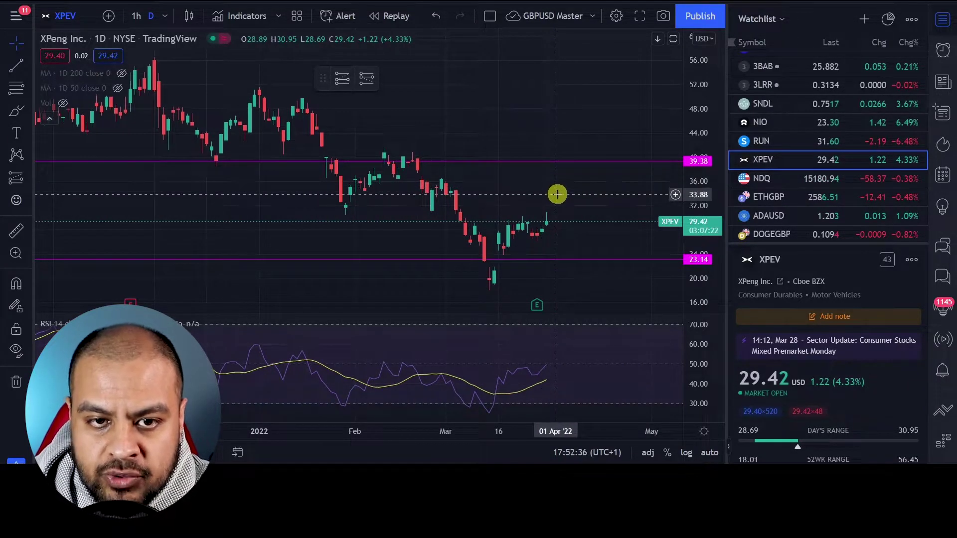
{"action": "scroll", "coordinate": [552, 194], "scroll_direction": "down", "scroll_amount": 2}
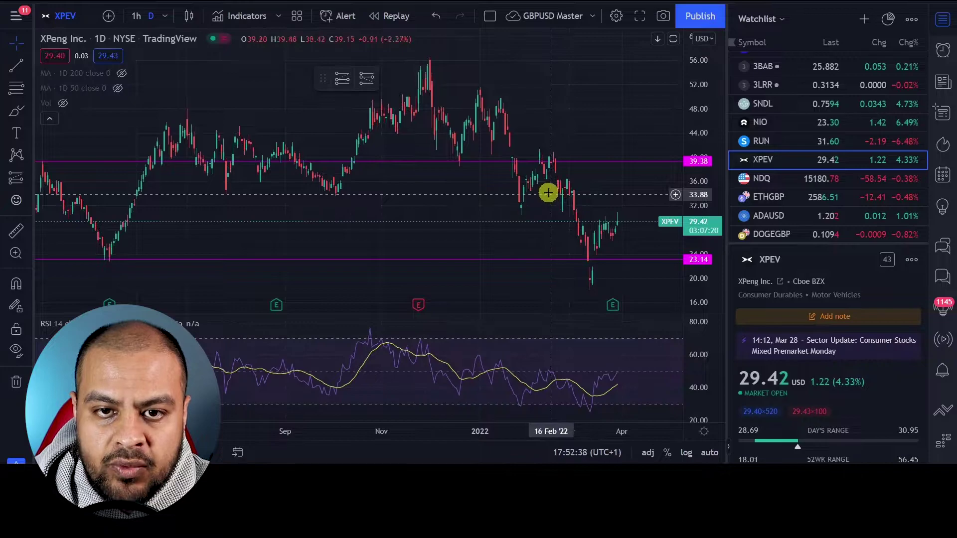
{"action": "scroll", "coordinate": [548, 193], "scroll_direction": "down", "scroll_amount": 2}
{"action": "left_click_drag", "start_coordinate": [545, 158], "coordinate": [496, 194]}
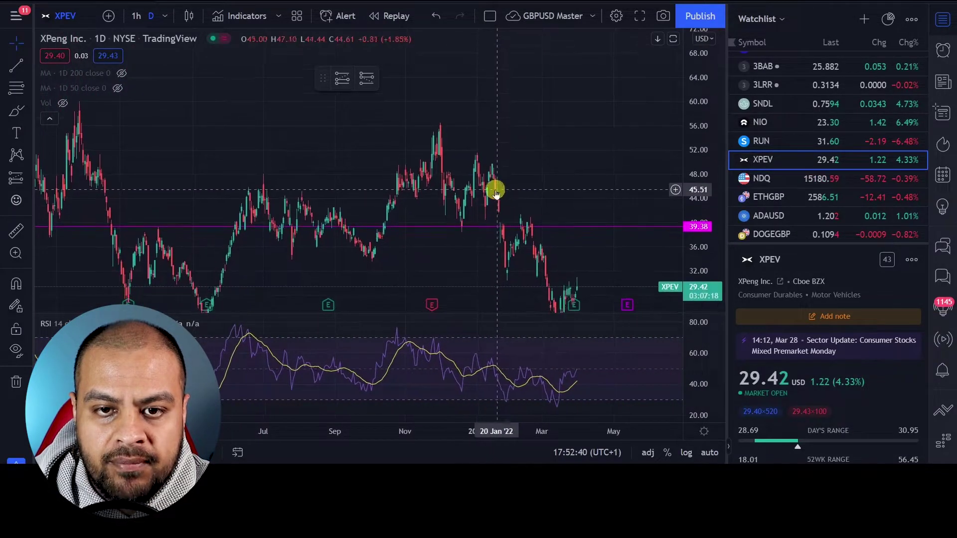
{"action": "scroll", "coordinate": [474, 150], "scroll_direction": "down", "scroll_amount": 1}
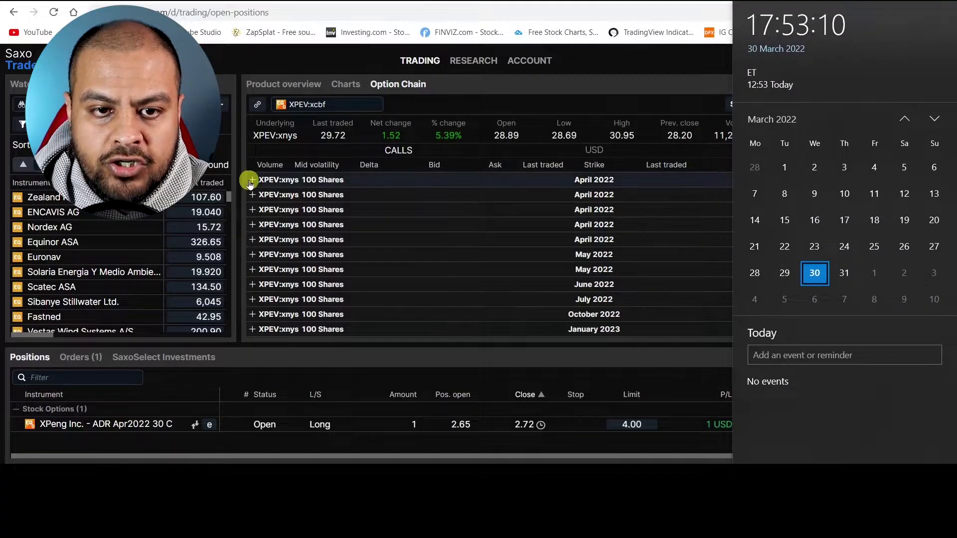
Step: Expand the 01-Apr-2022 expiry, then open and discard a ticket for its 30.00 call (0.80/0.85)
{"action": "left_click", "coordinate": [252, 179]}
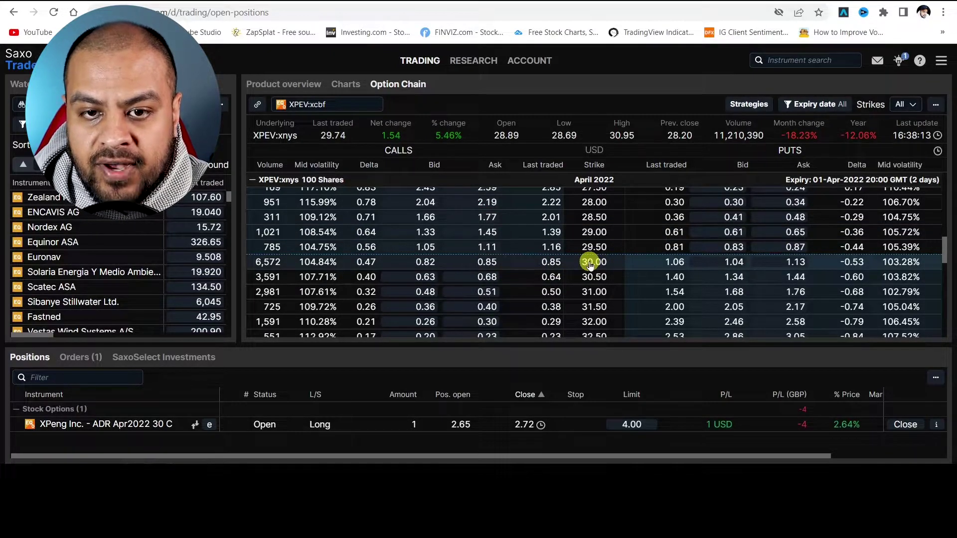
{"action": "left_click", "coordinate": [492, 263]}
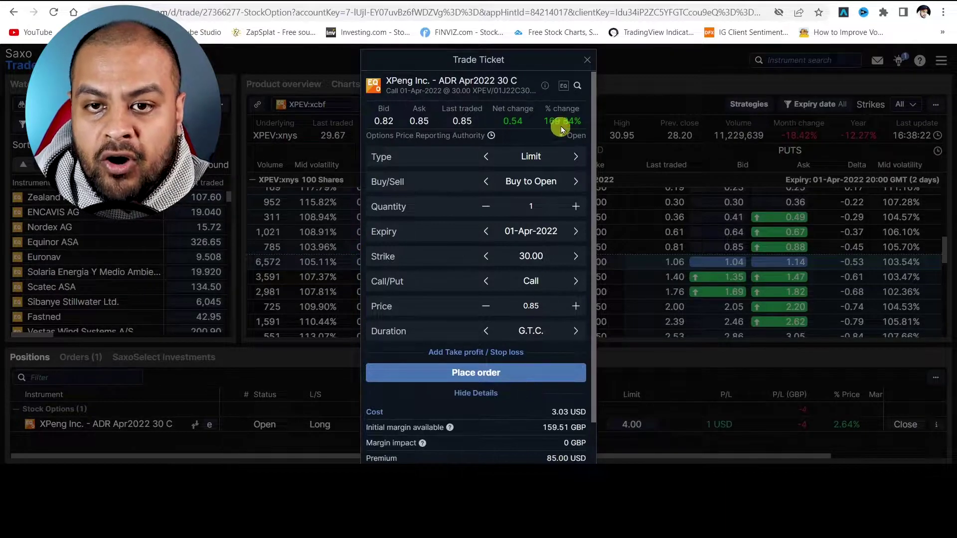
{"action": "left_click", "coordinate": [590, 64]}
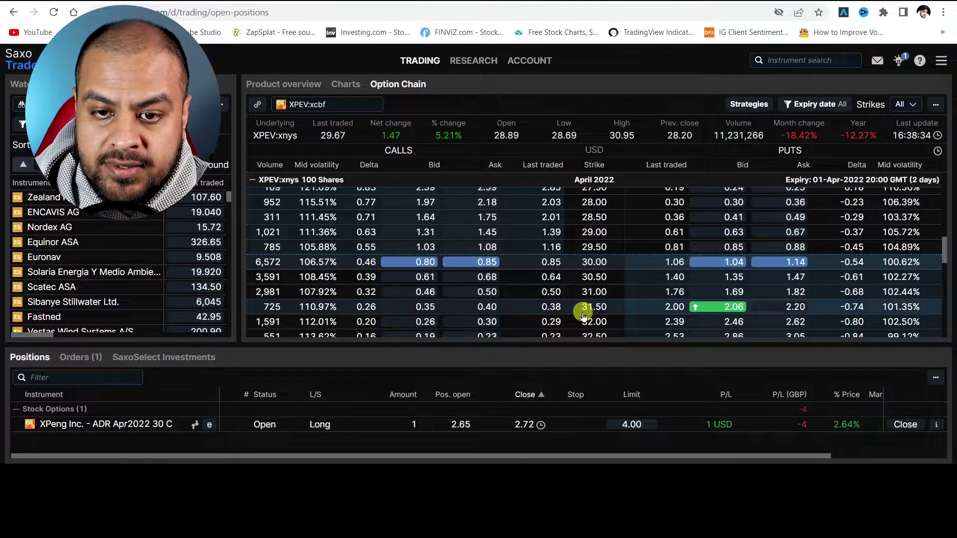
{"action": "scroll", "coordinate": [583, 310], "scroll_direction": "up", "scroll_amount": 1}
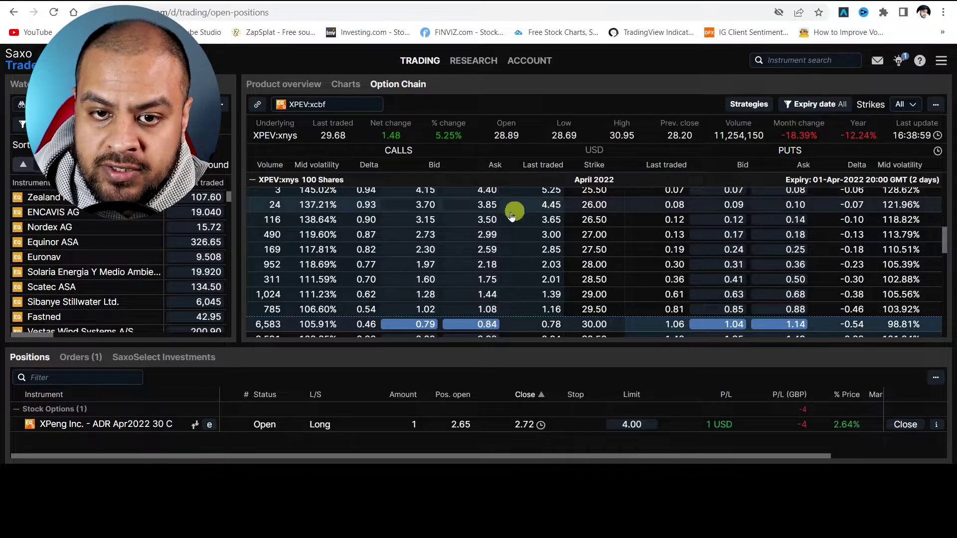
{"action": "left_click", "coordinate": [482, 205]}
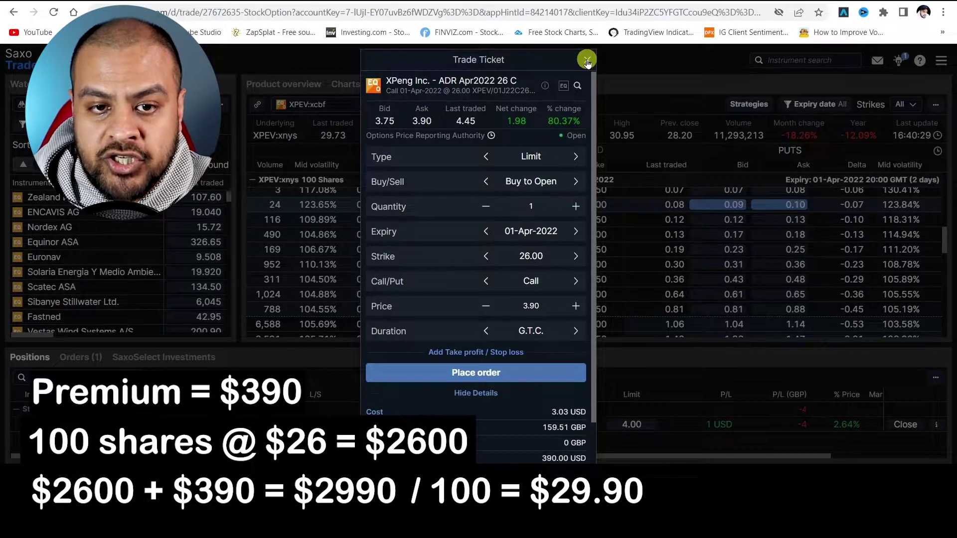
{"action": "left_click", "coordinate": [586, 61]}
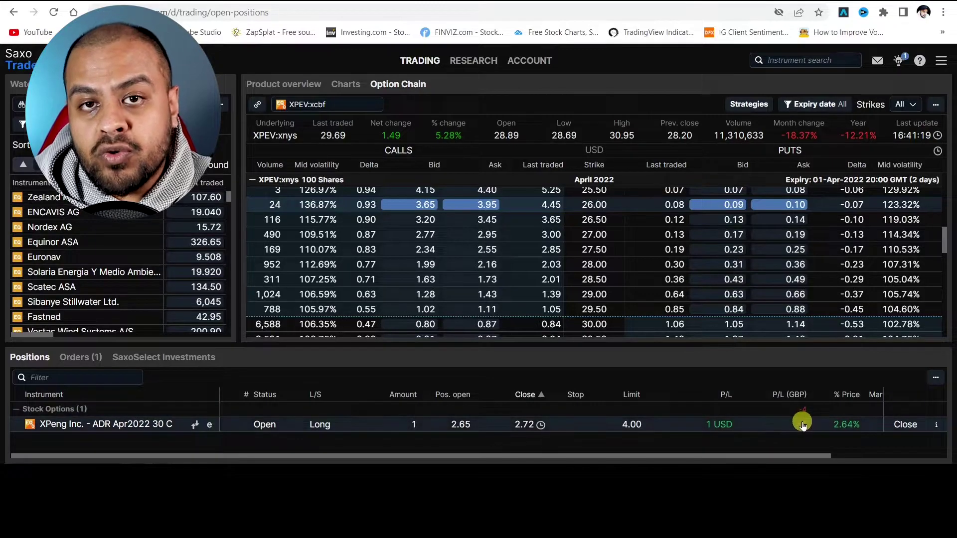
{"action": "mouse_move", "coordinate": [804, 424]}
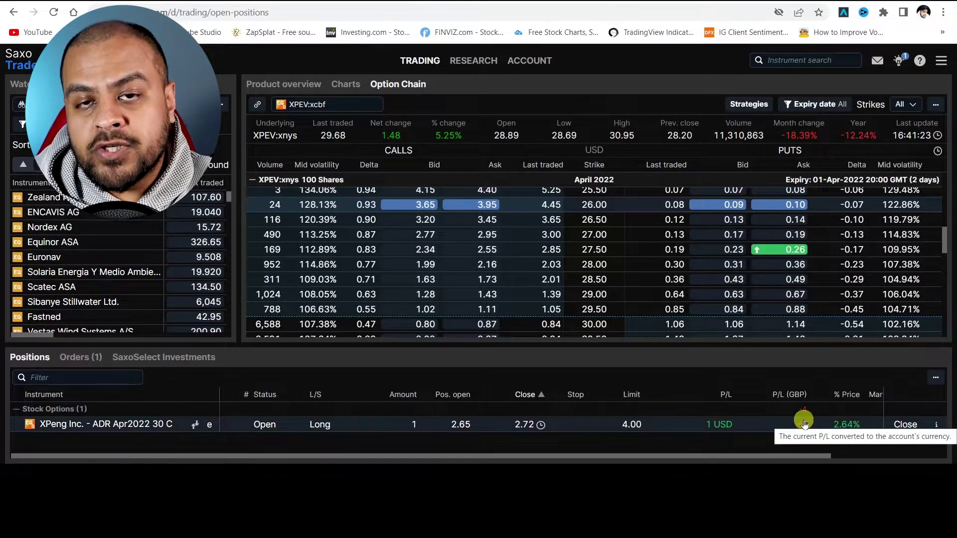